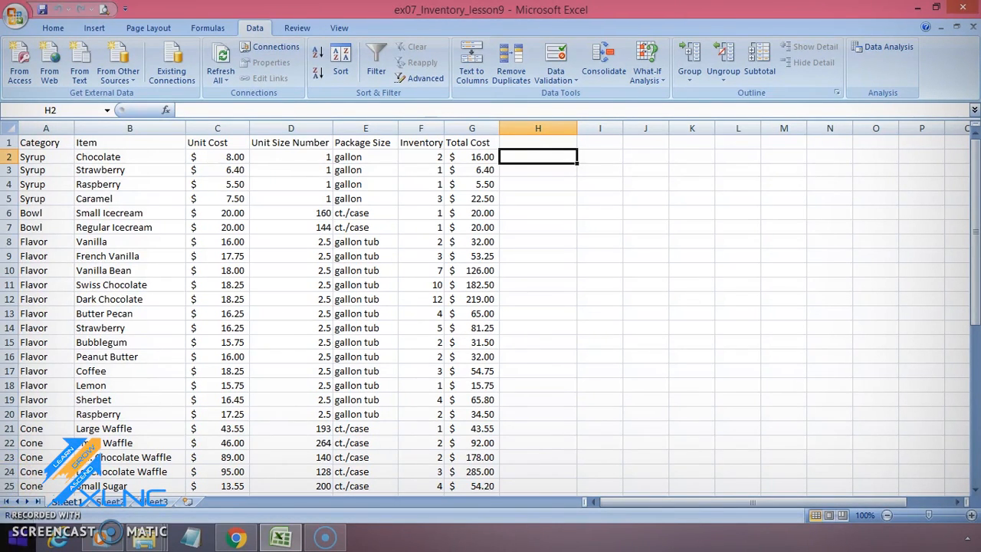
Step: Sort the inventory table by the Category column from A to Z
left_click_drag(32, 157, 42, 357)
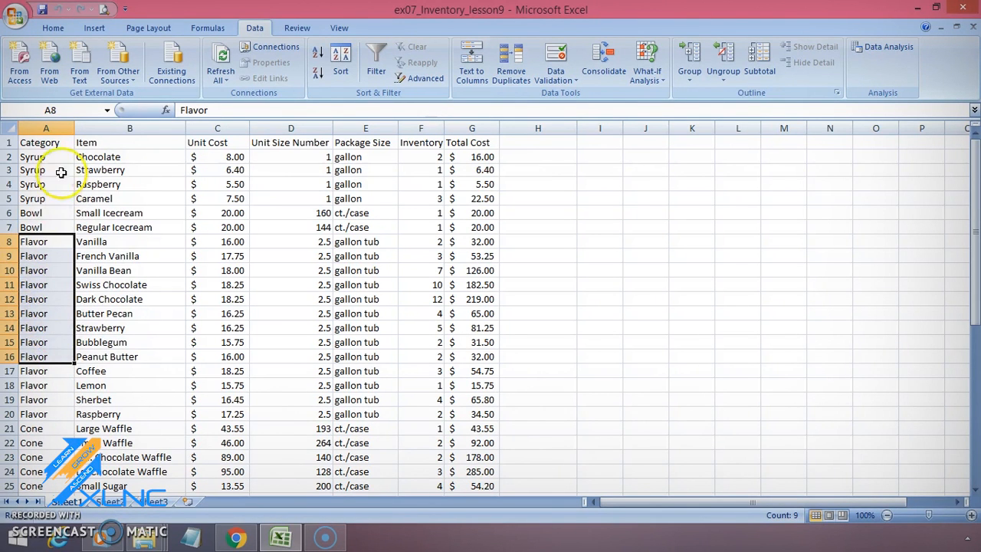
left_click(54, 143)
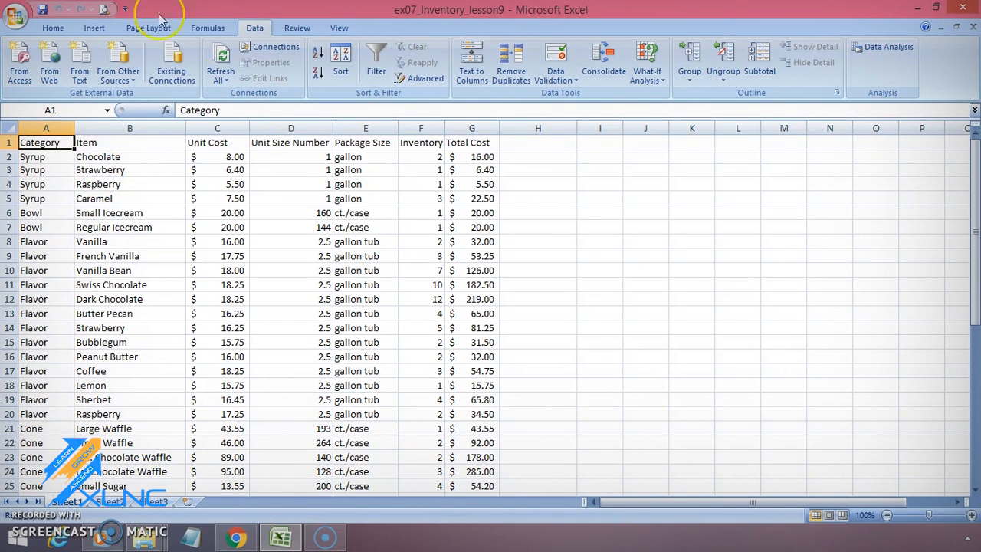
left_click(52, 28)
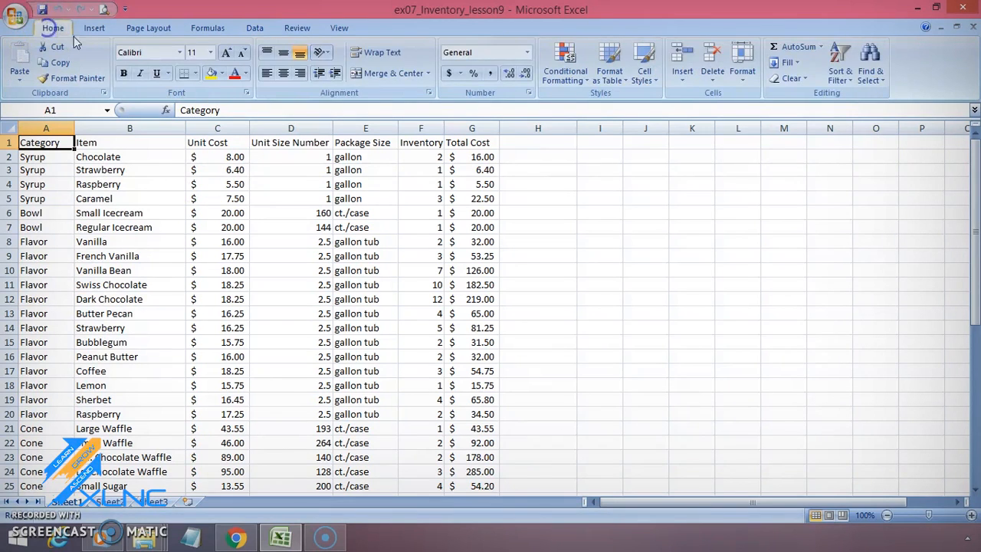
left_click(839, 68)
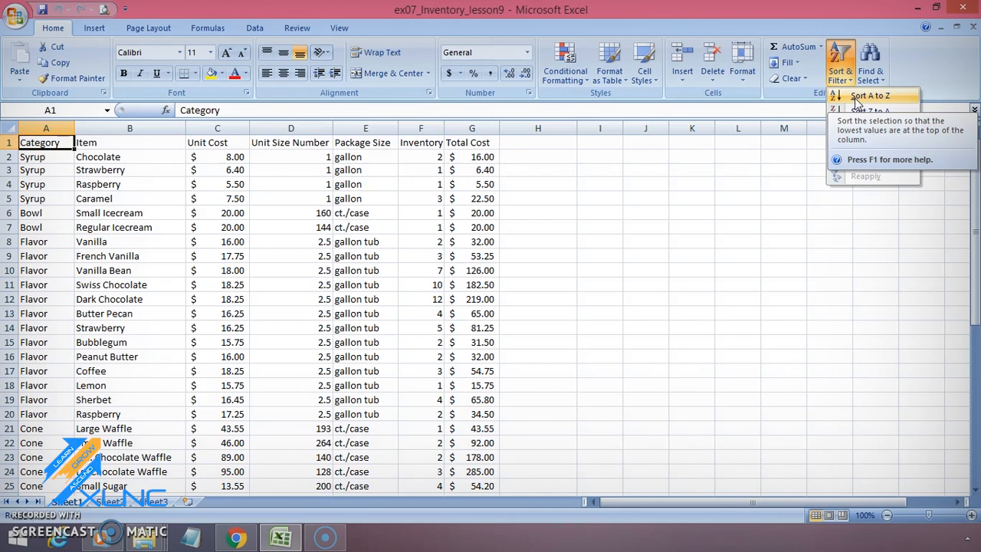
left_click(855, 98)
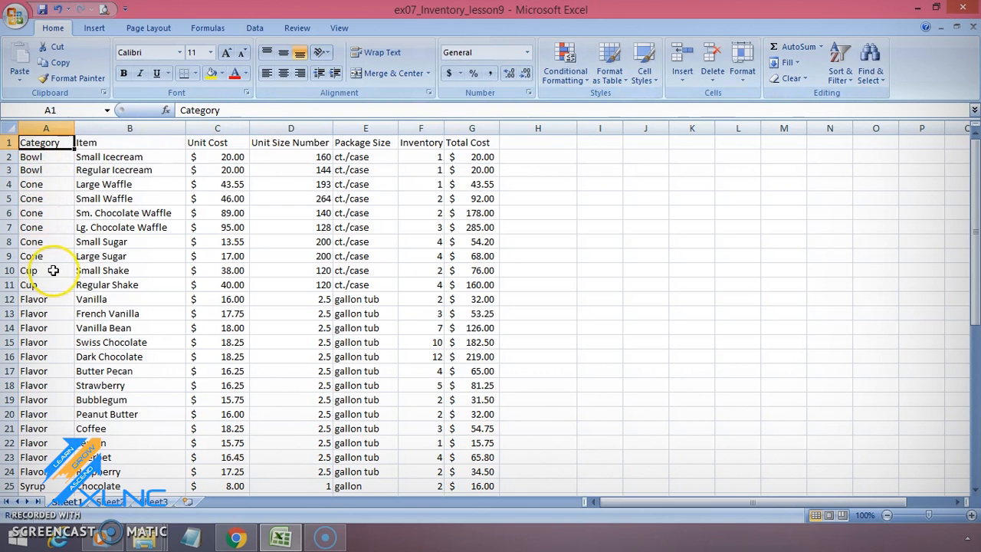
Step: Sort the inventory table by the Total Cost column from smallest to largest
left_click(479, 158)
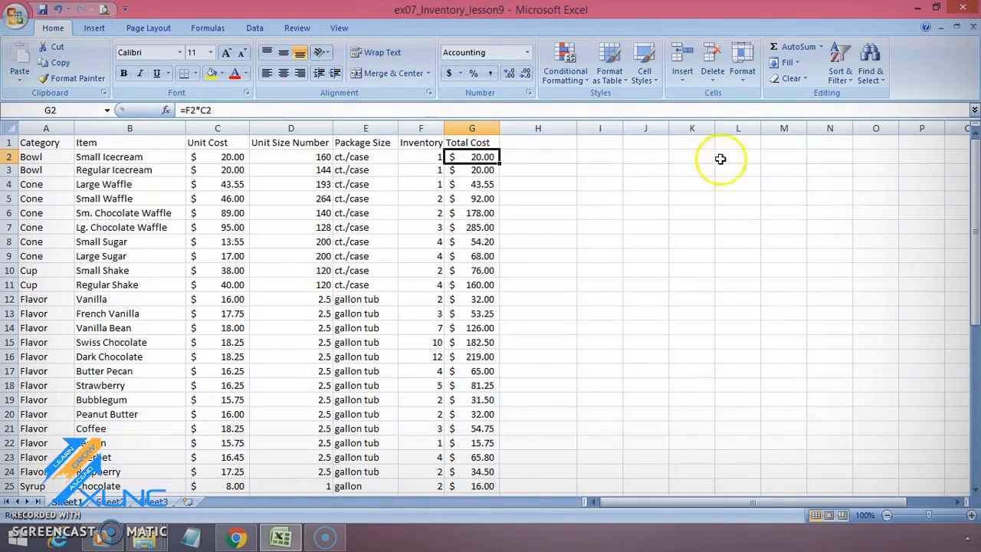
left_click(843, 80)
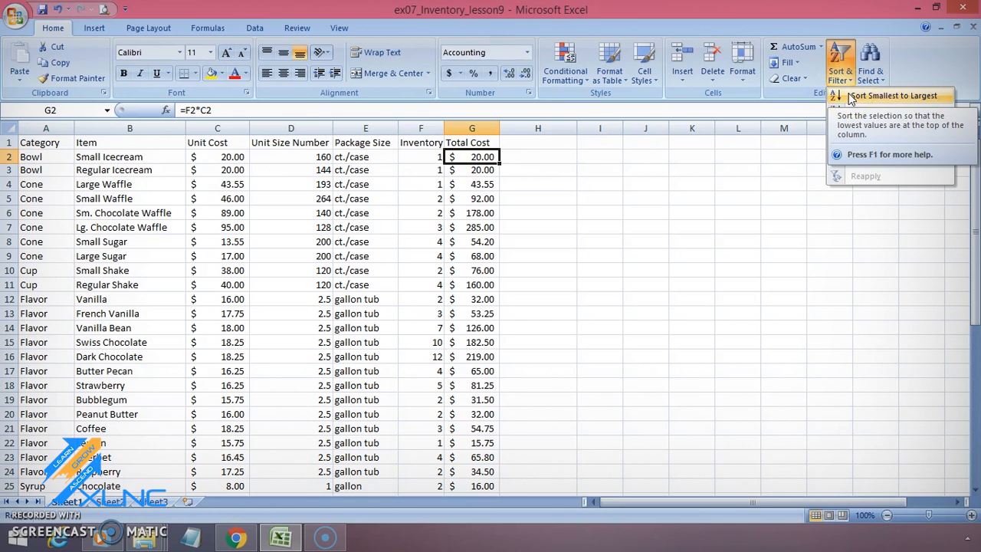
left_click(851, 98)
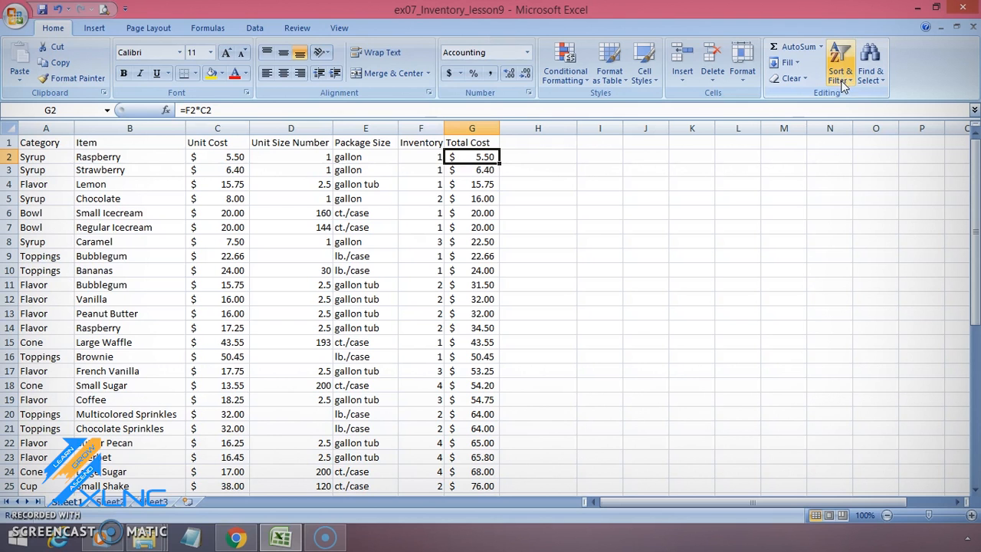
left_click(843, 81)
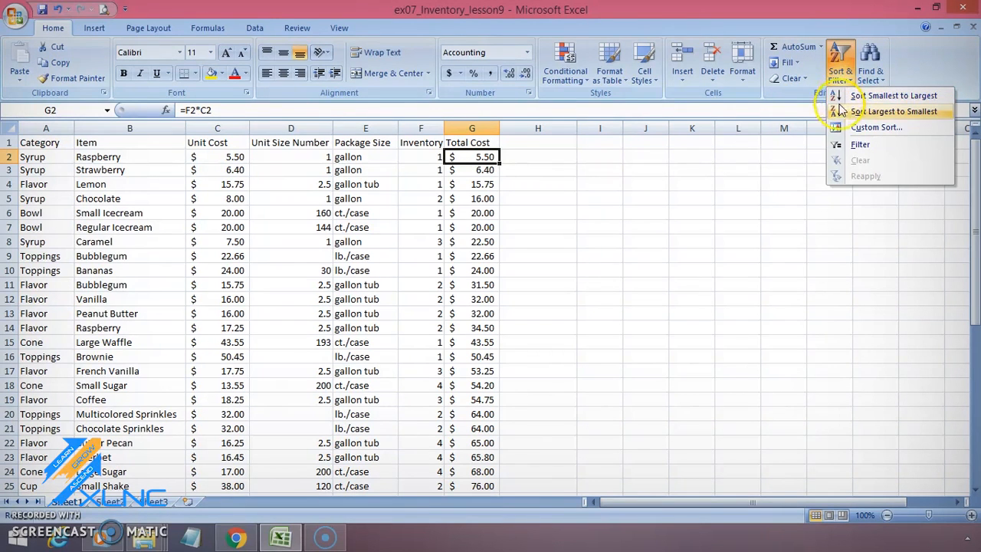
left_click(880, 128)
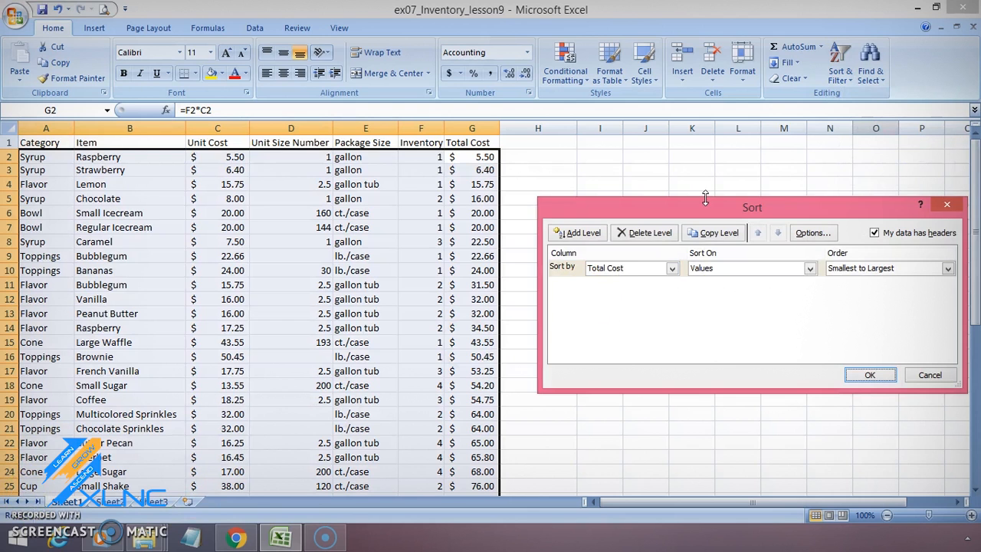
left_click(929, 377)
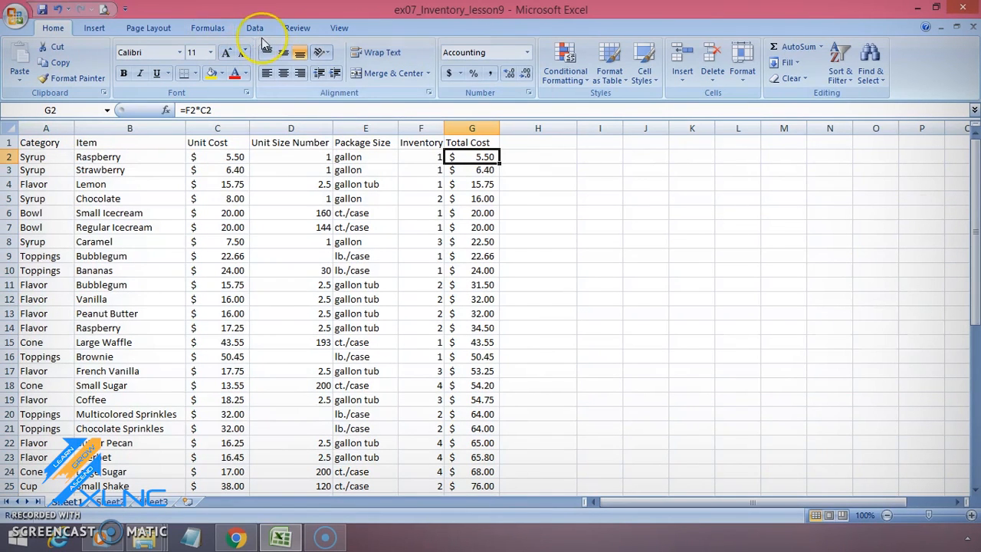
Step: Set up a custom sort of the inventory table with Category as the first level, sorted on Values from A to Z
left_click(256, 29)
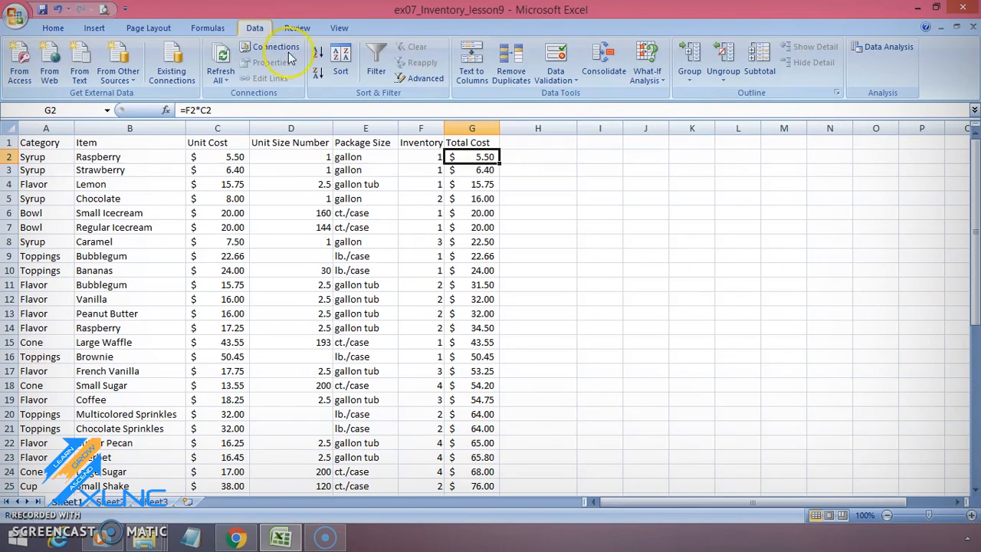
left_click(342, 80)
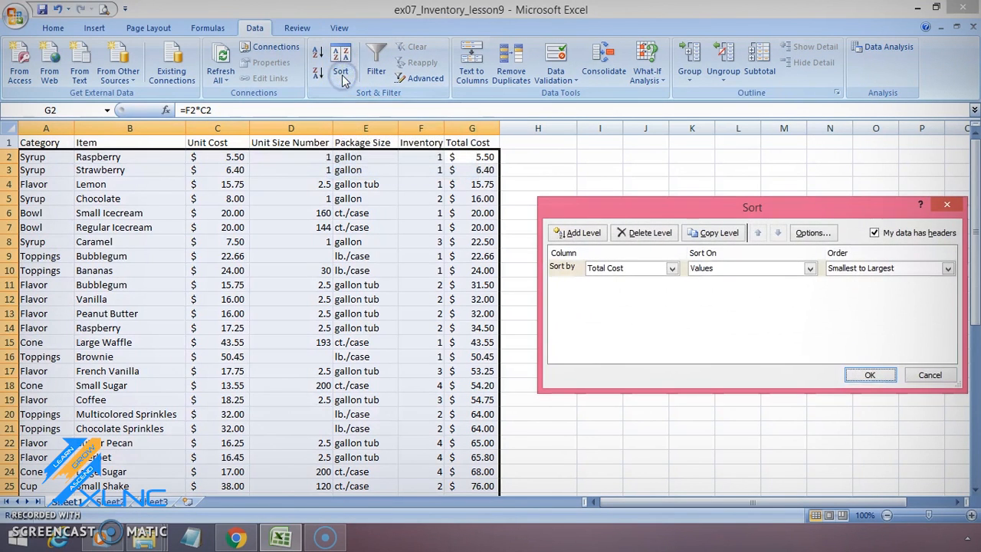
left_click_drag(786, 206, 753, 208)
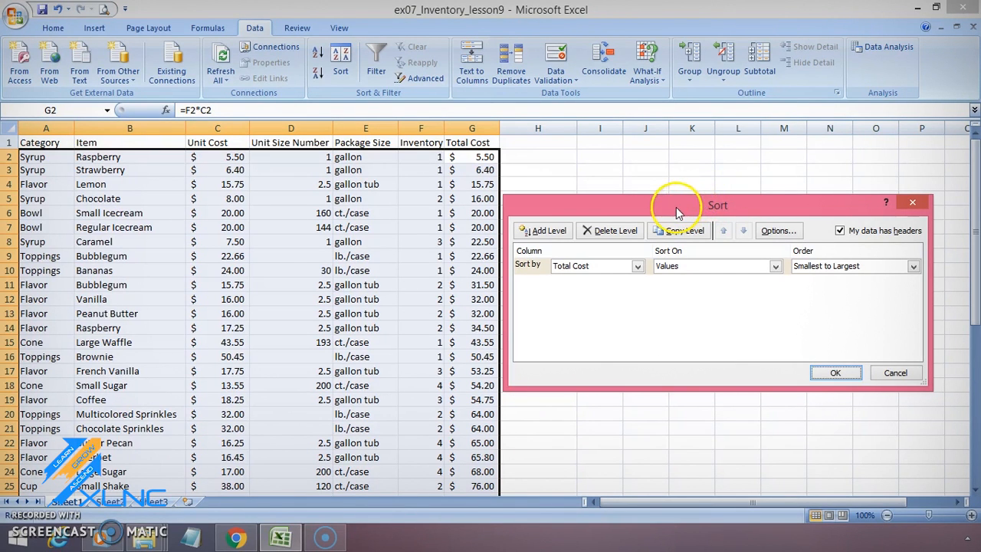
left_click(631, 266)
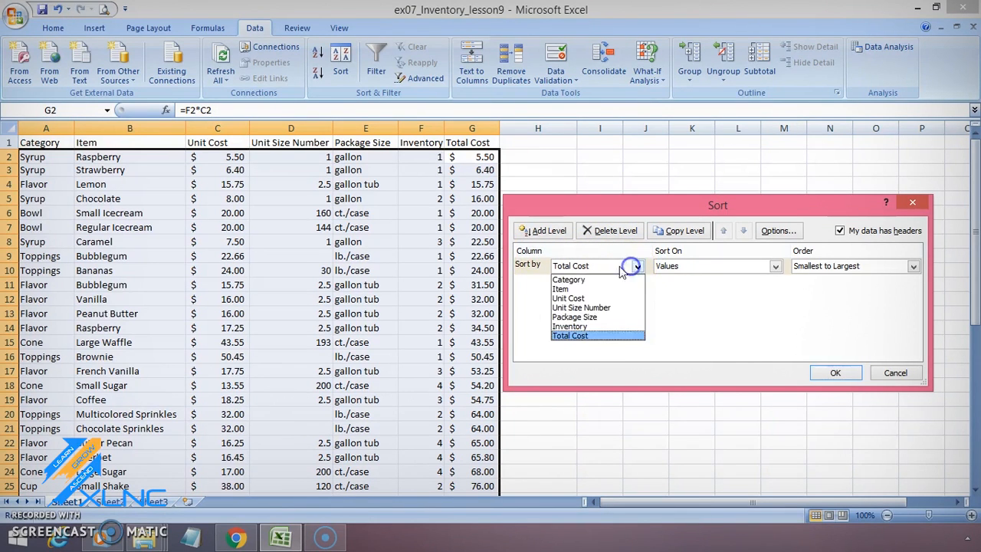
left_click(603, 281)
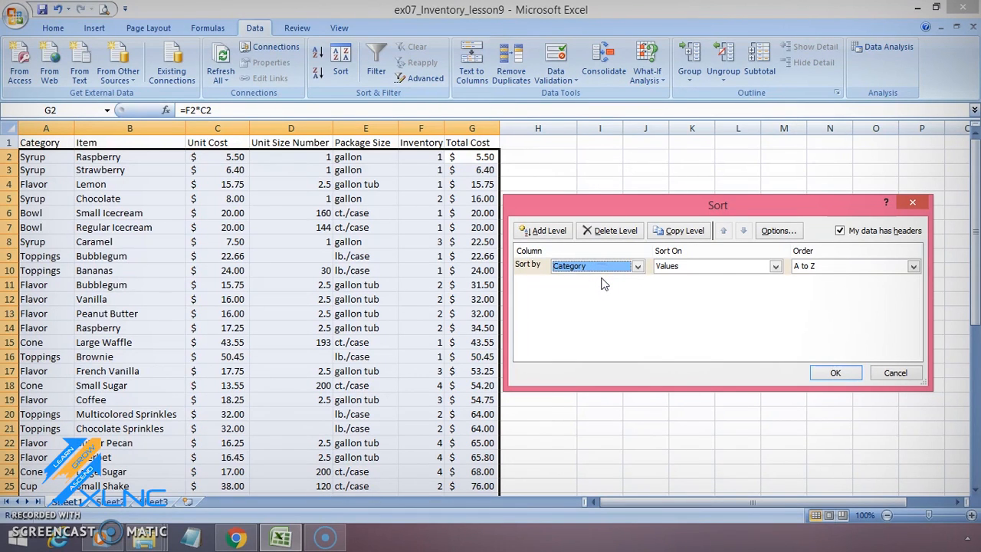
left_click(694, 266)
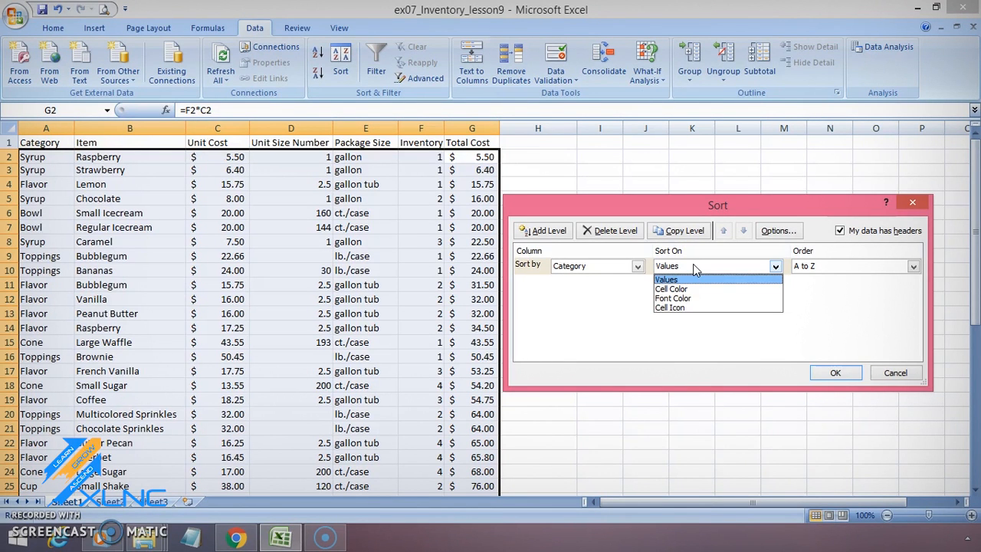
left_click(694, 279)
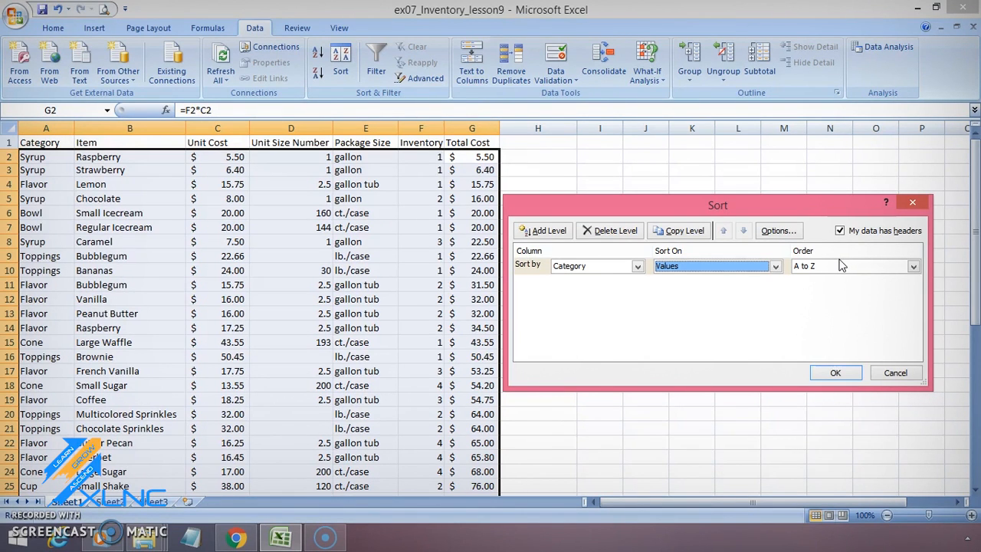
left_click(749, 288)
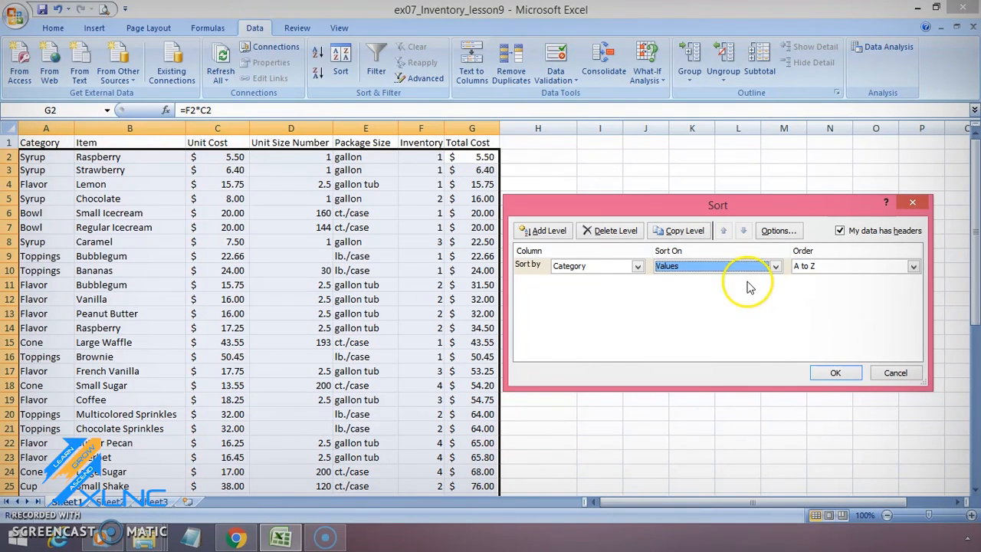
Step: Add a second sort level on Unit Cost values, Smallest to Largest, apply the sort and check the order of the cone costs
left_click(541, 233)
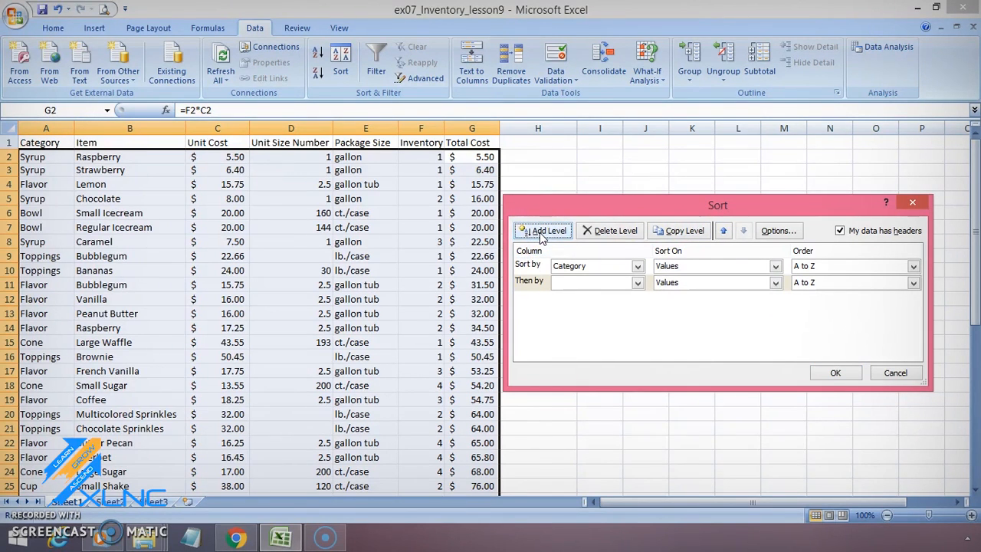
left_click(587, 282)
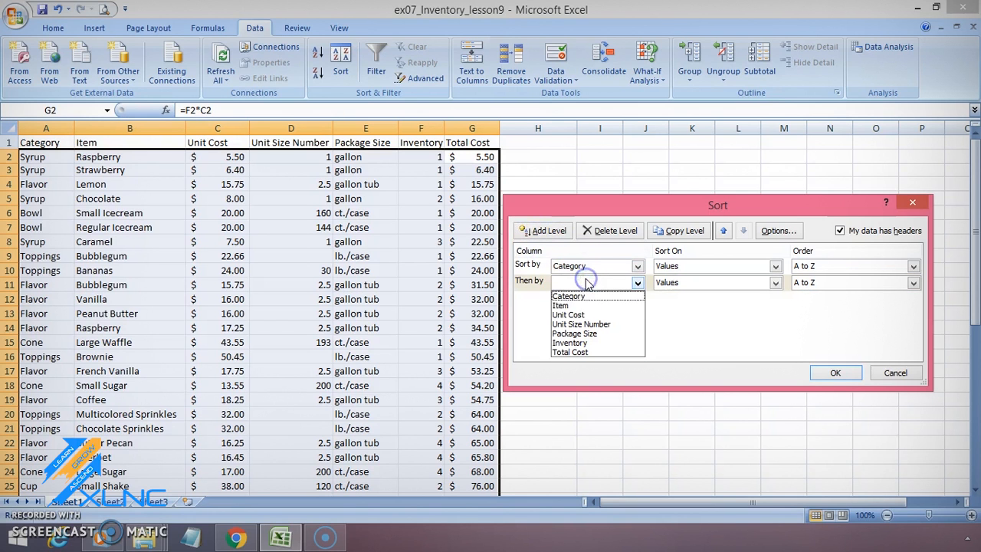
left_click(586, 315)
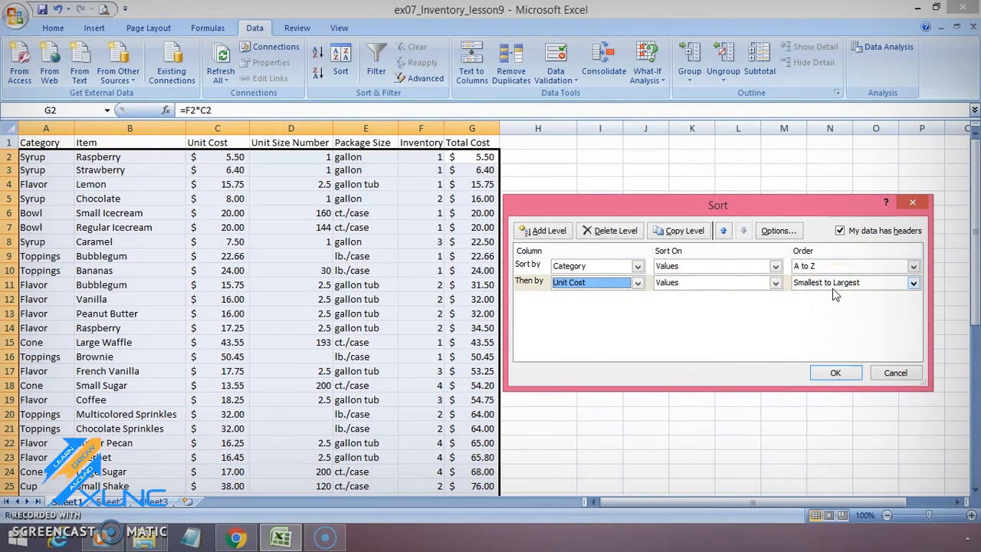
left_click(843, 373)
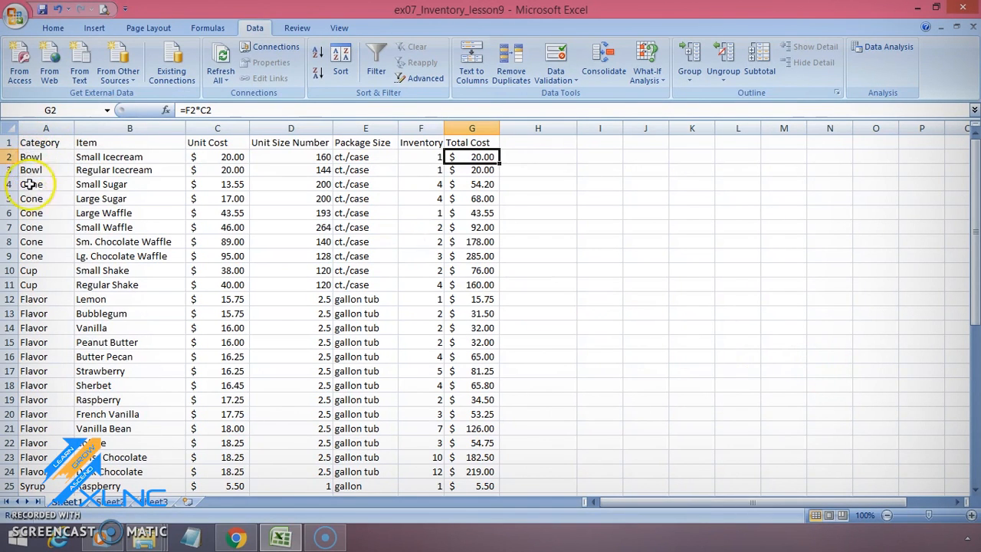
mouse_move(218, 212)
left_mouse_down()
mouse_move(222, 181)
mouse_move(222, 210)
left_mouse_up()
left_click(224, 183)
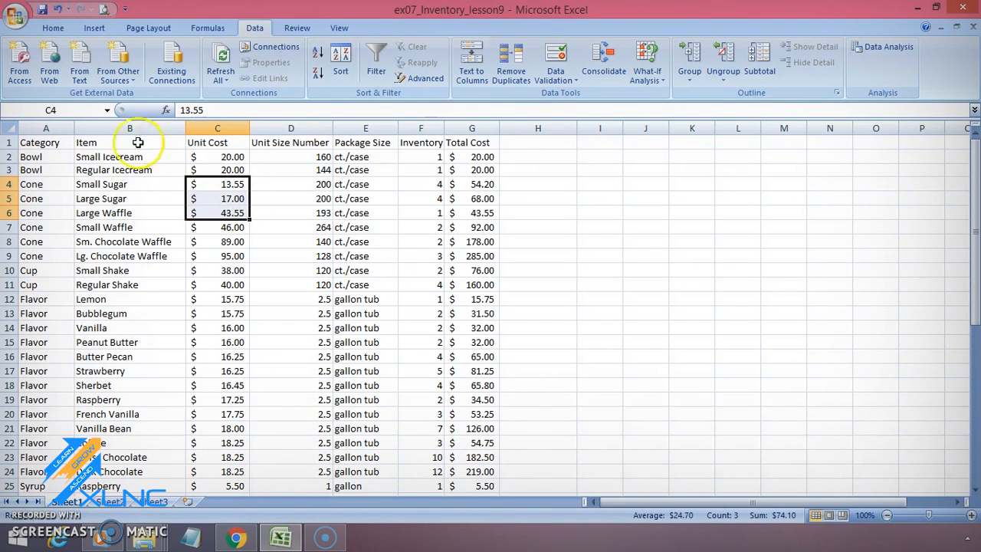
Step: Add subtotals to the inventory table that Sum the Total Cost at each change in Category
left_click(39, 156)
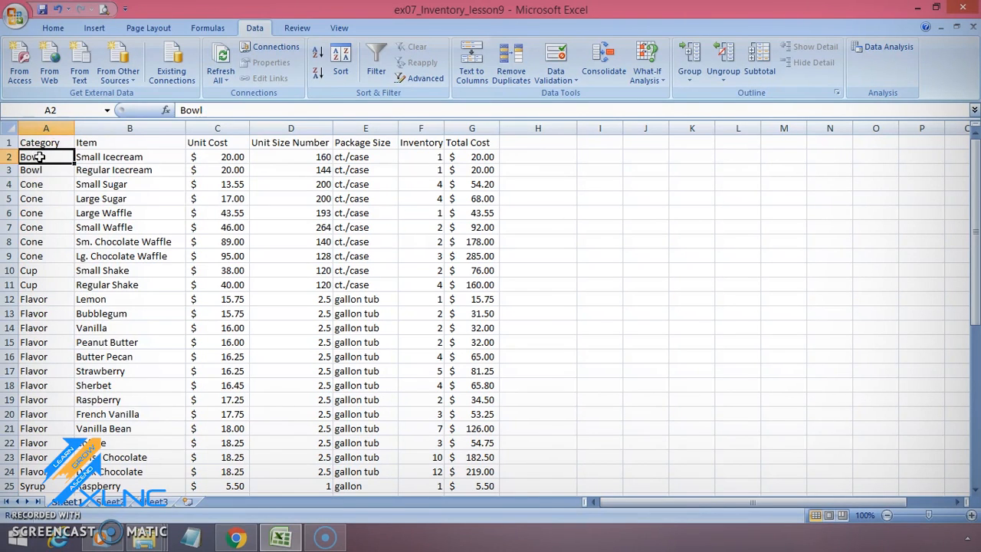
left_click(760, 63)
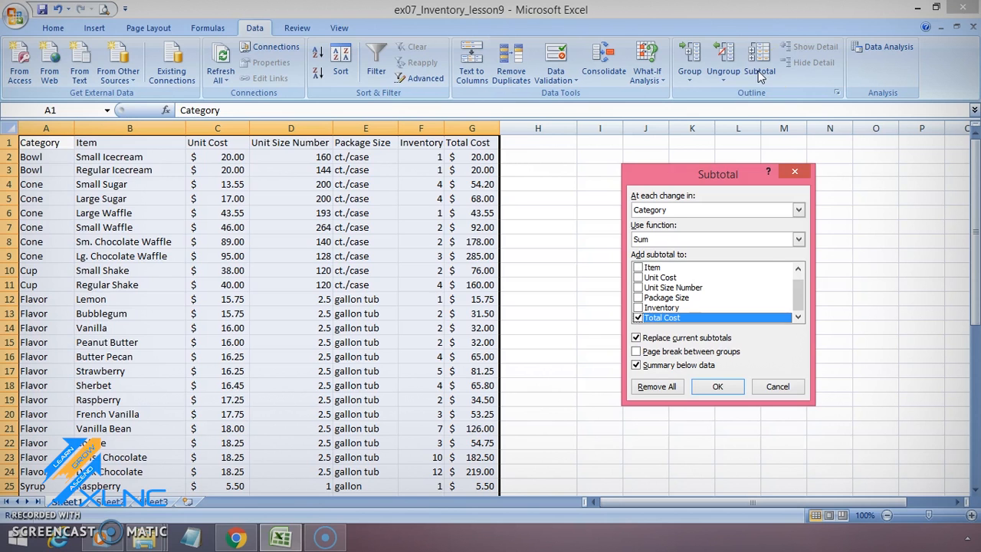
left_click(677, 210)
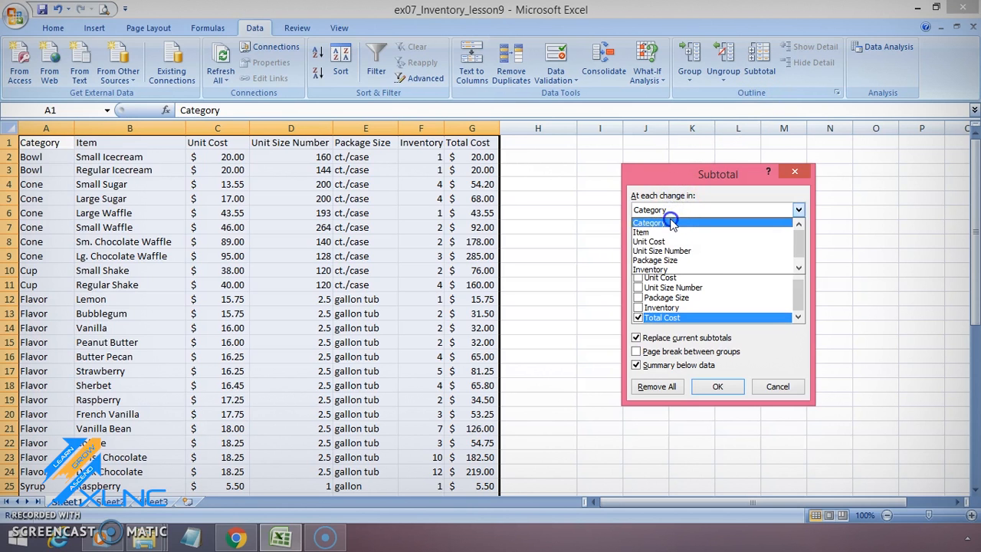
left_click(673, 222)
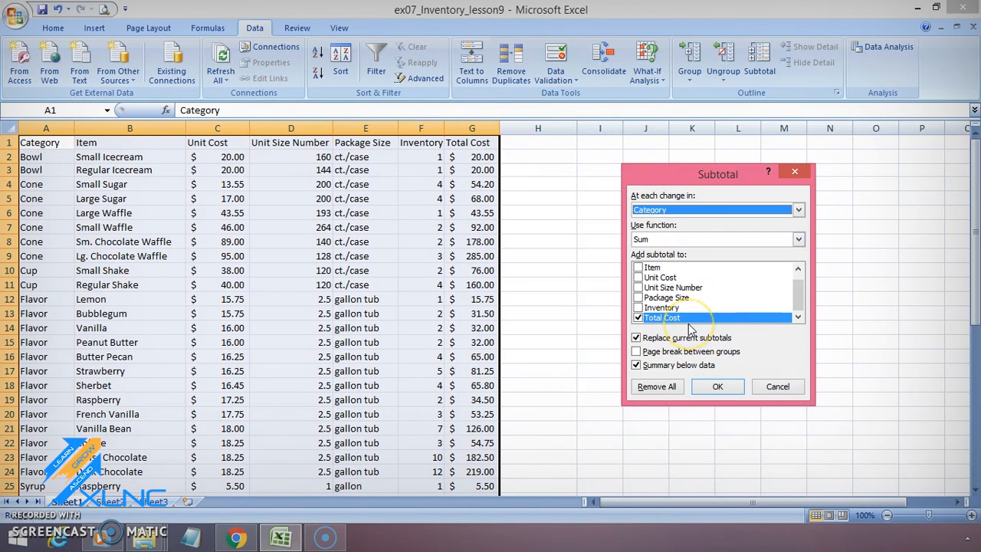
left_click(719, 388)
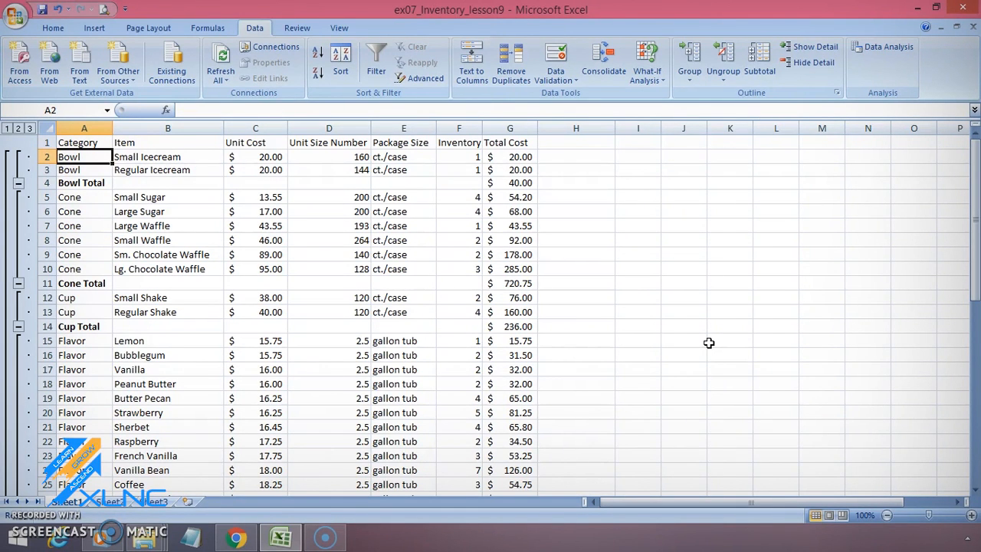
Step: Examine the subtotal formulas for the Bowl and Cone categories and the Grand Total at the end of the table
left_click(524, 184)
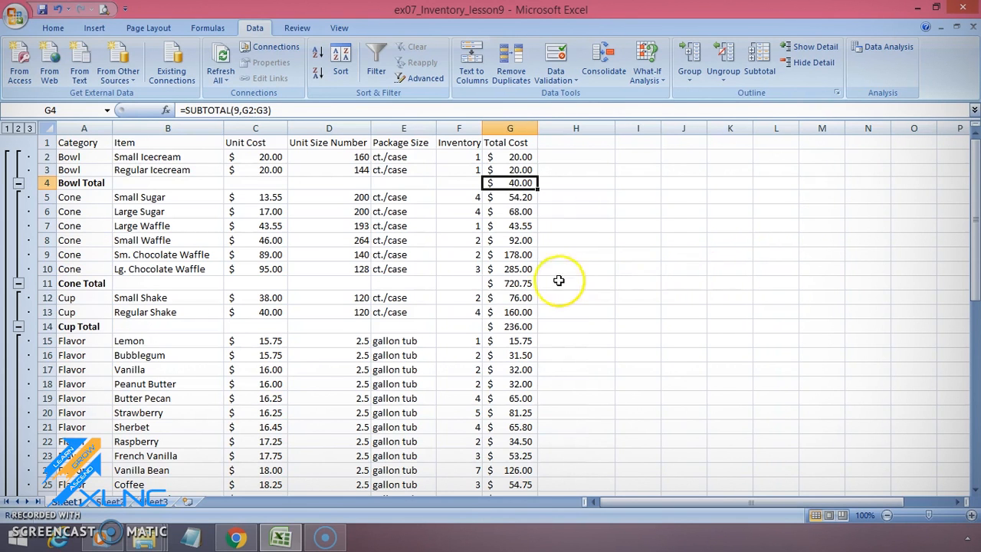
left_click(519, 283)
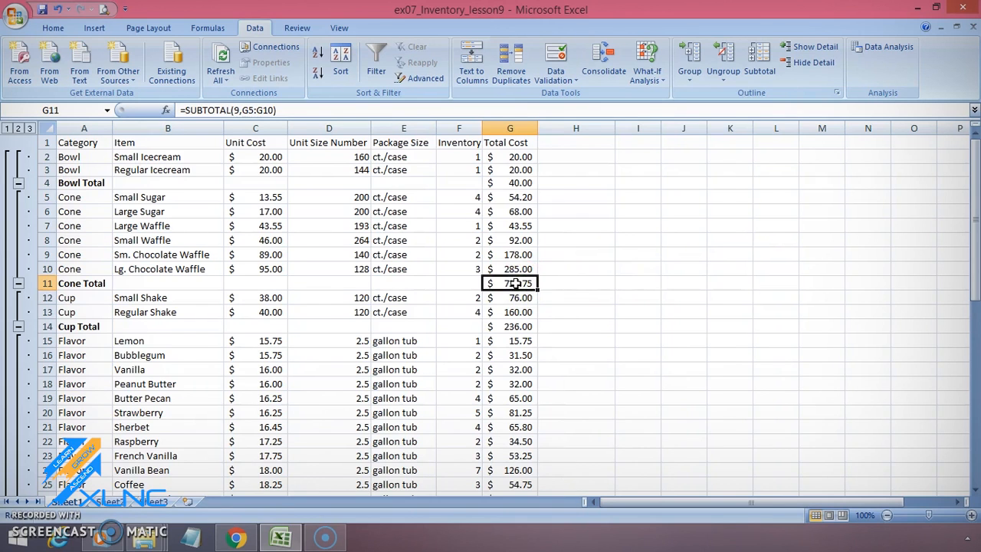
scroll(516, 283, "down", 3)
scroll(516, 284, "down", 7)
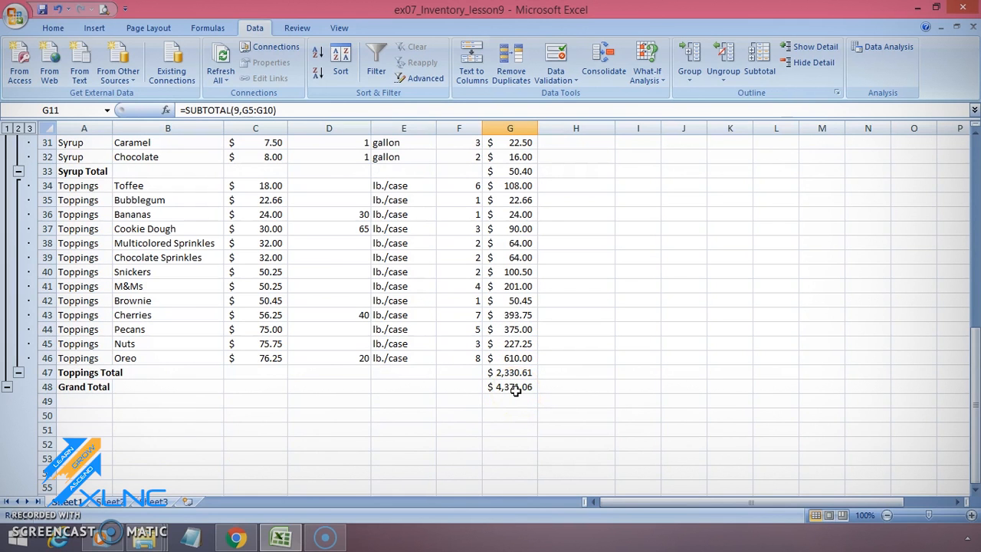
left_click(516, 389)
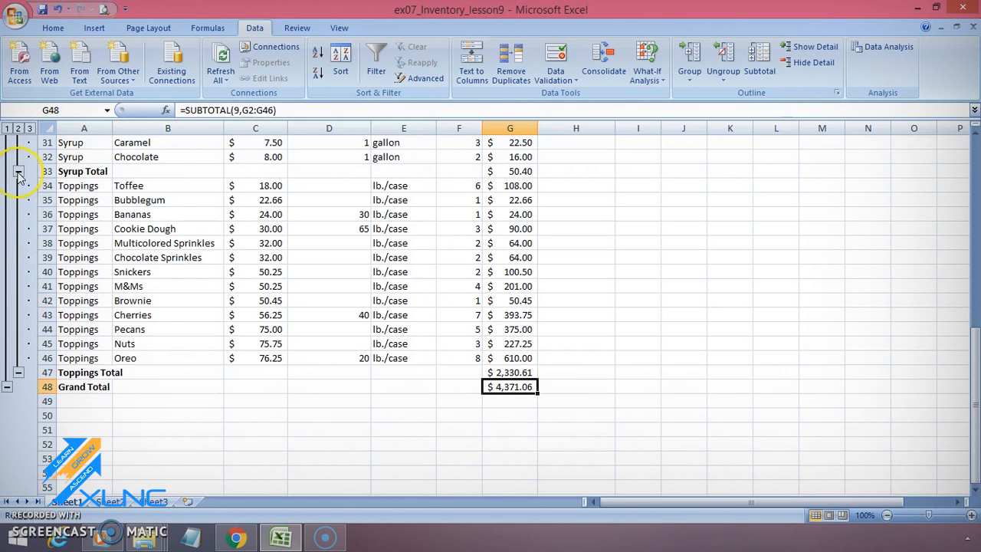
scroll(146, 203, "up", 8)
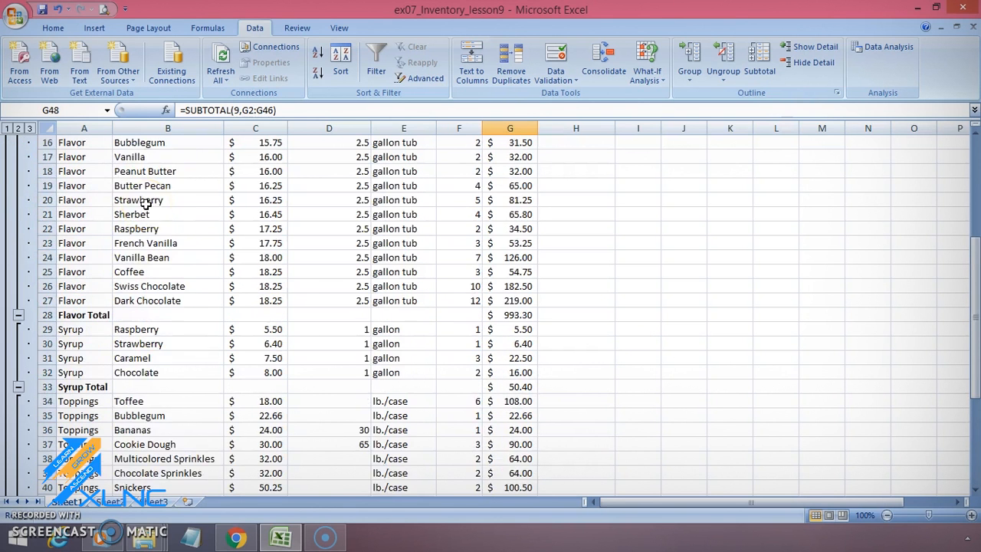
scroll(146, 204, "up", 2)
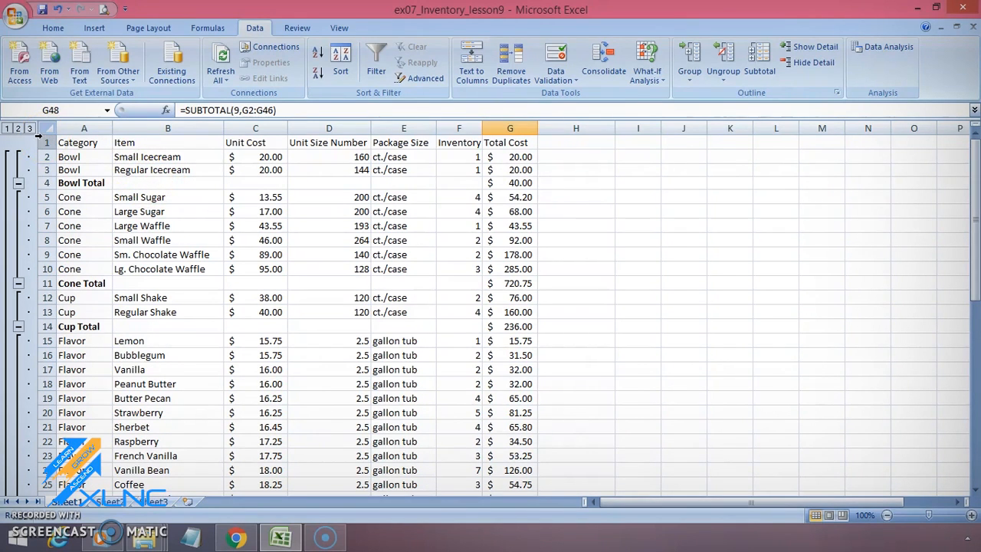
left_click(806, 48)
scroll(324, 258, "down", 2)
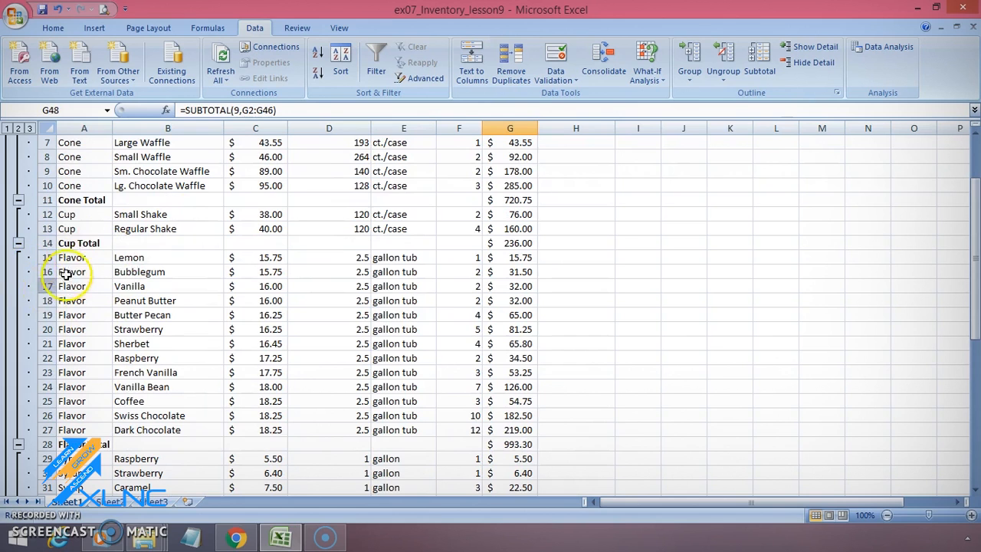
left_click_drag(72, 258, 78, 435)
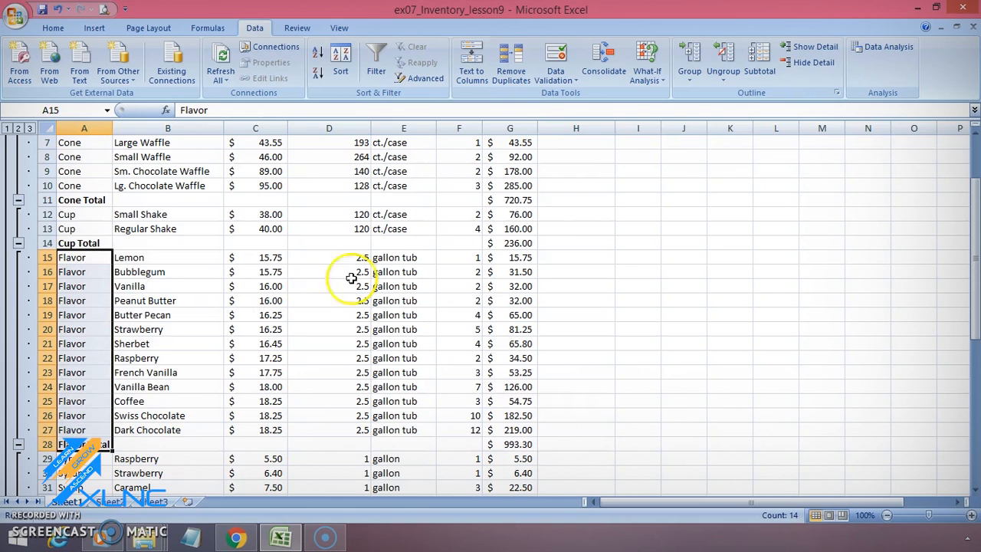
left_click(724, 65)
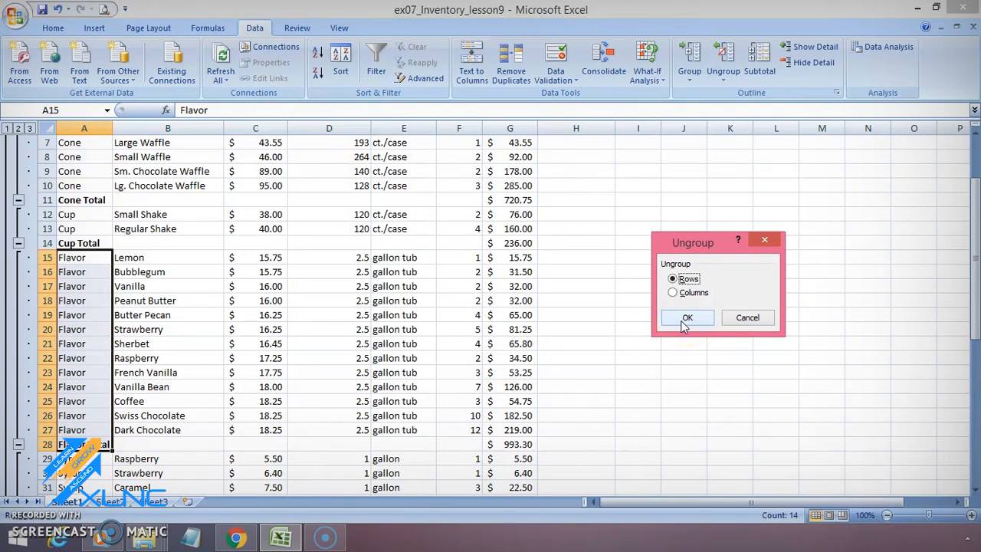
left_click(747, 317)
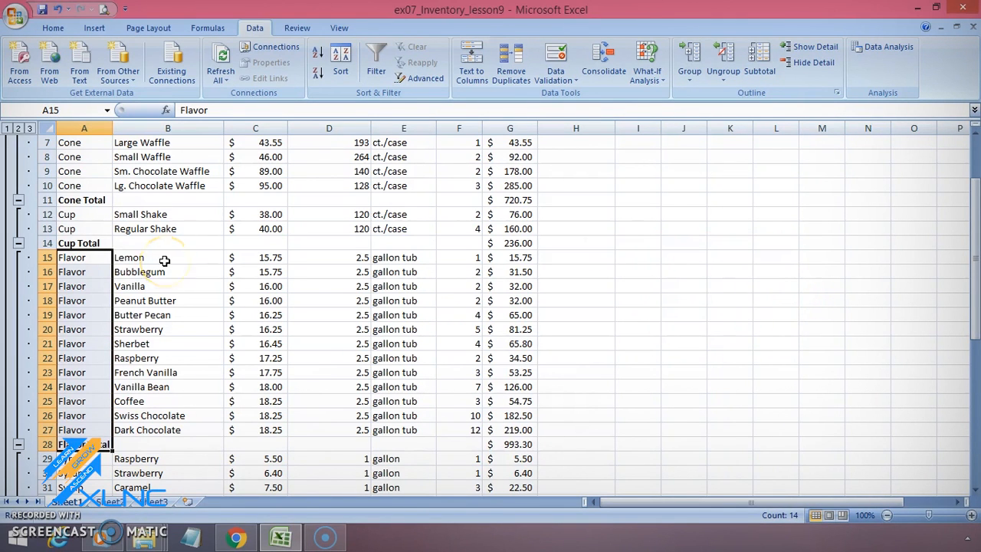
scroll(159, 262, "up", 2)
left_click(154, 170)
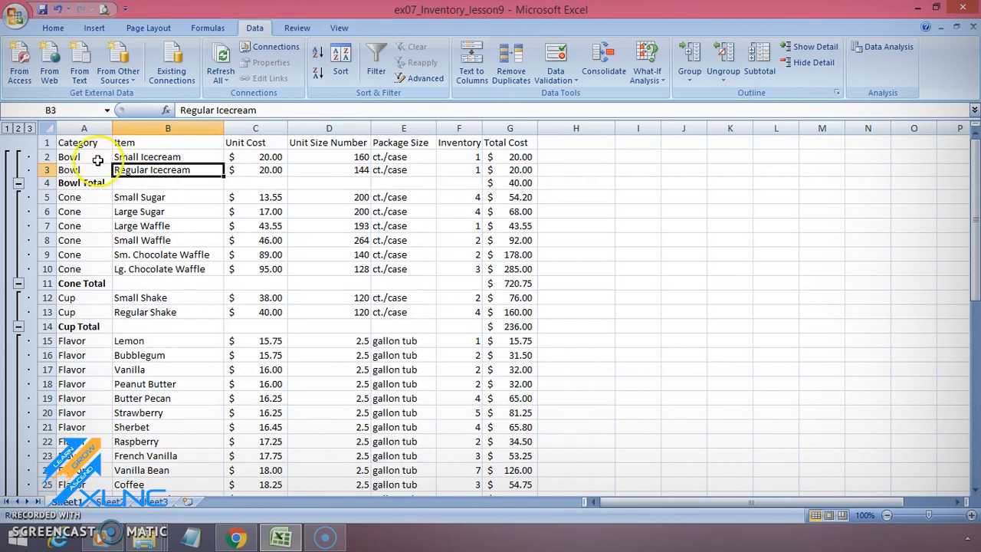
left_click(77, 144)
left_click_drag(79, 157, 521, 426)
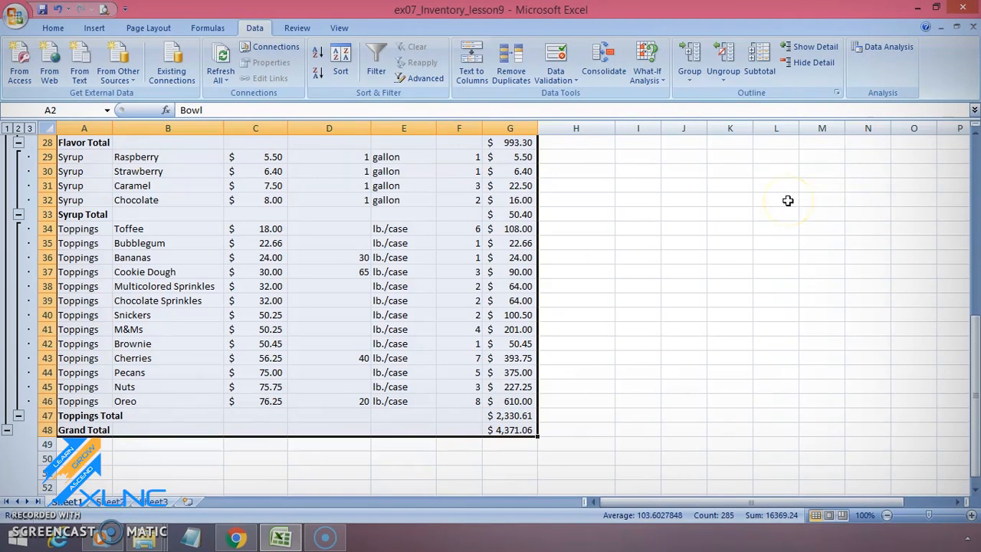
left_click(728, 75)
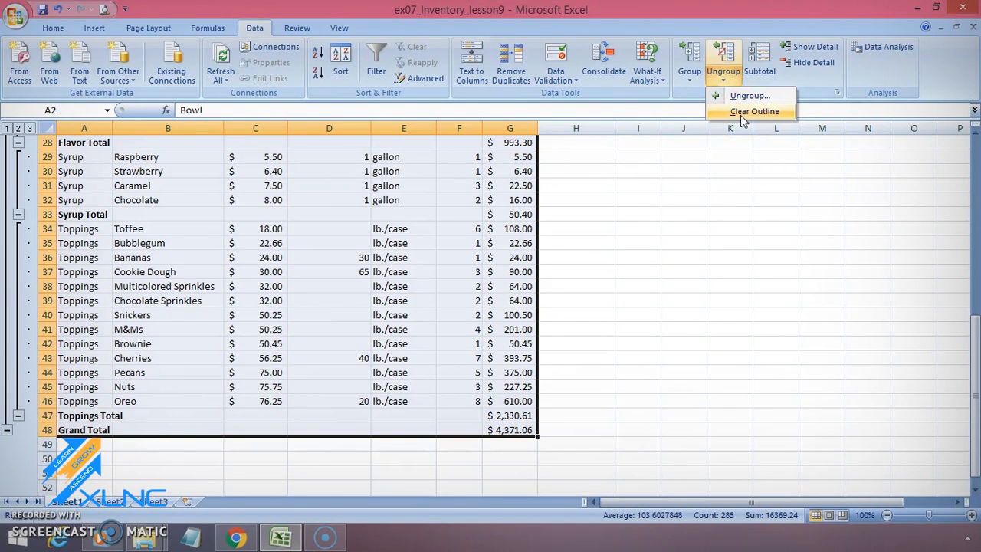
left_click(721, 300)
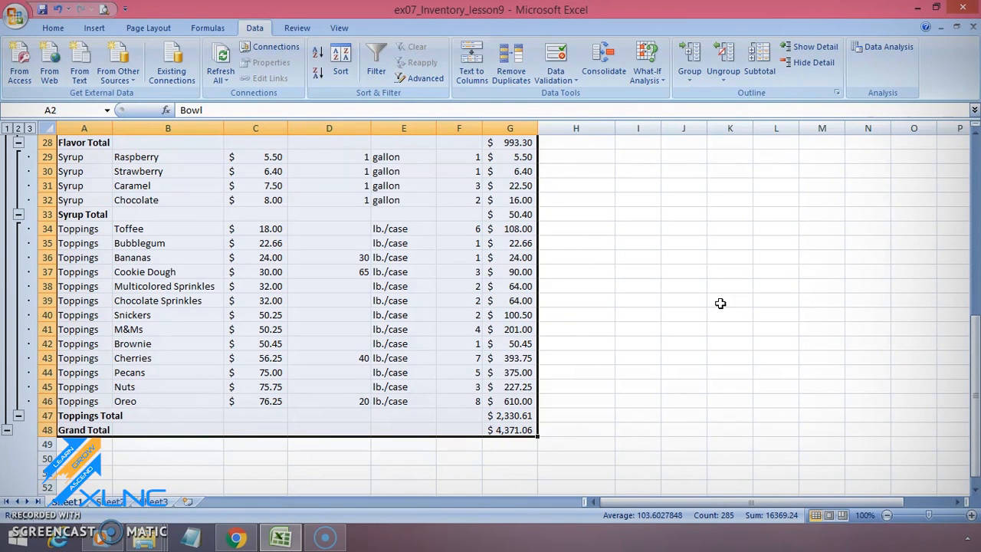
Step: Turn on filtering for the inventory table and filter the Category column to show only Flavor rows
left_click(576, 271)
scroll(568, 304, "up", 9)
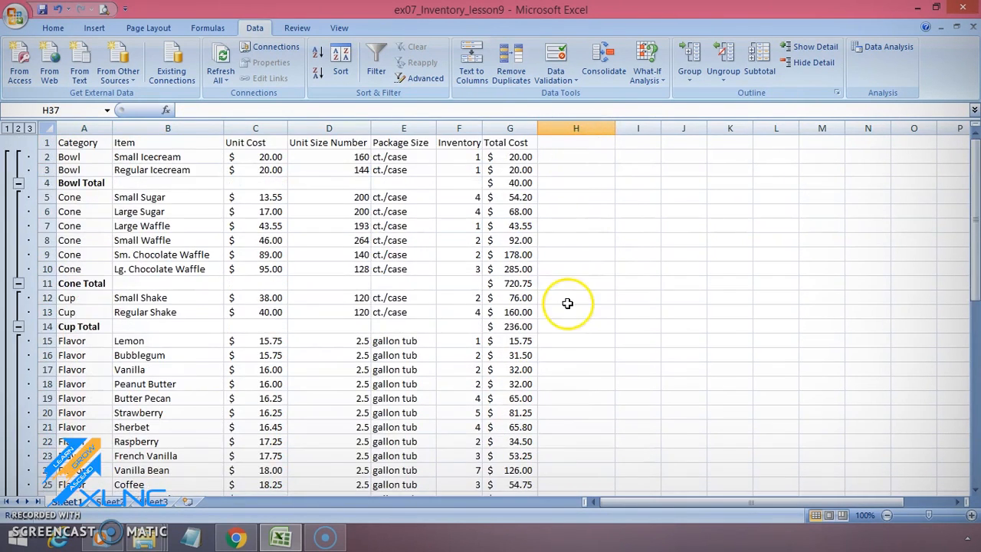
left_click(376, 69)
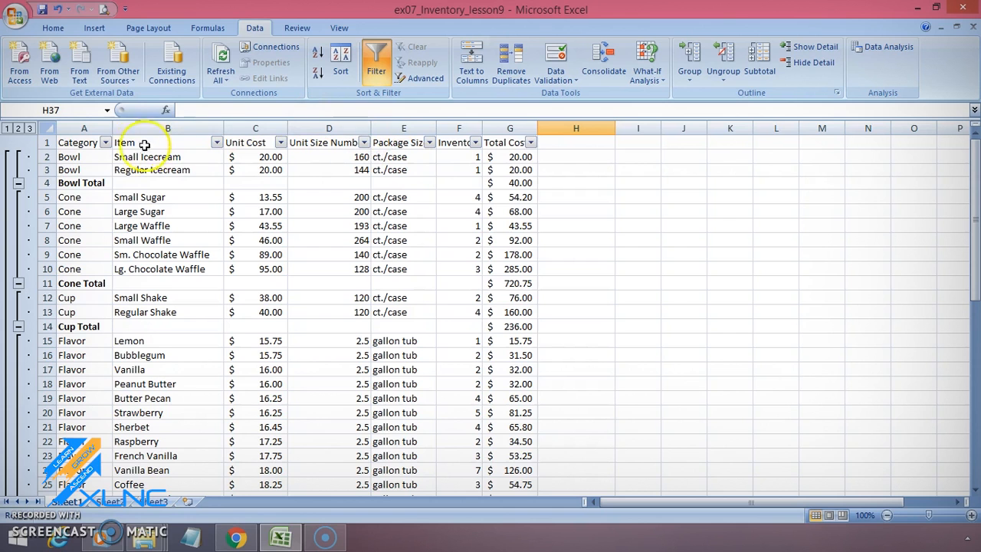
left_click(105, 143)
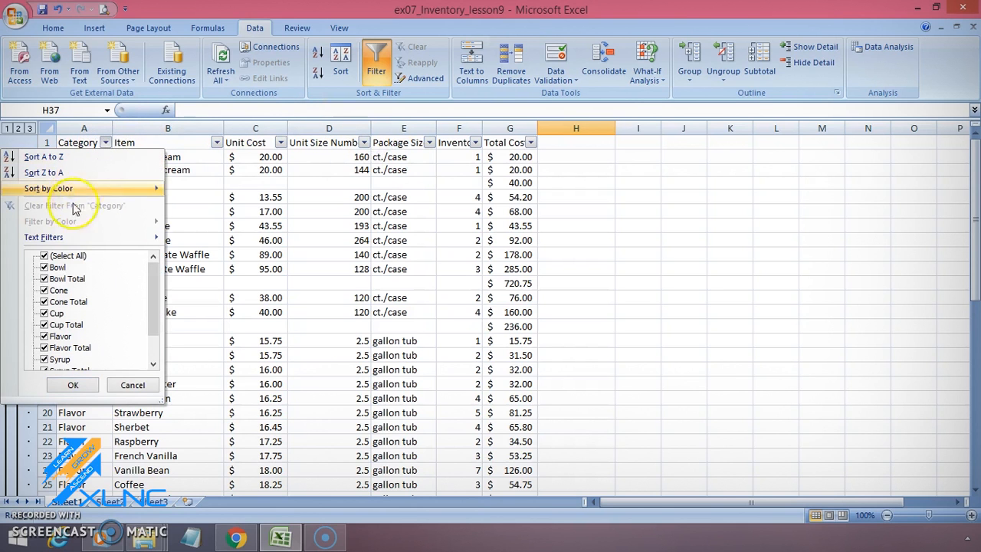
left_click(44, 257)
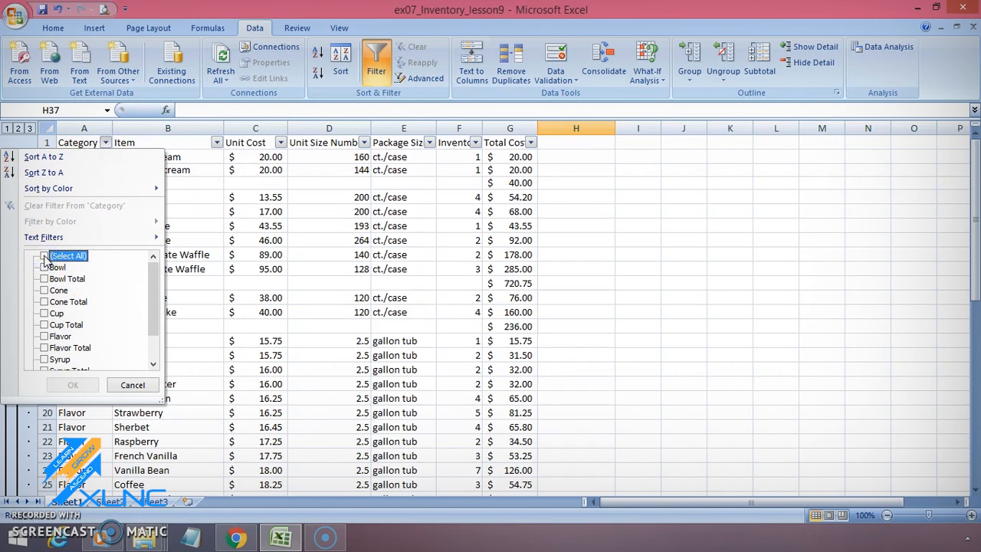
left_click(45, 336)
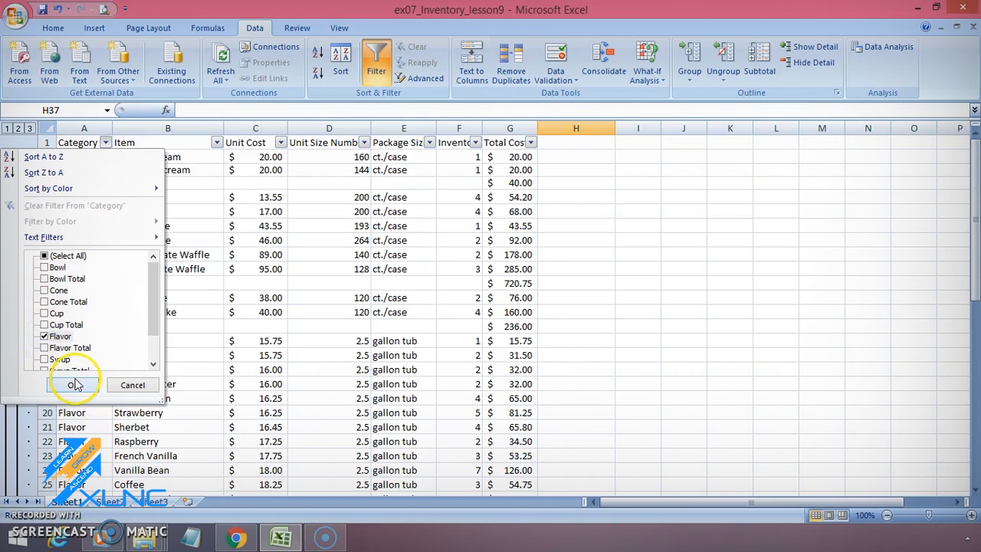
left_click(74, 385)
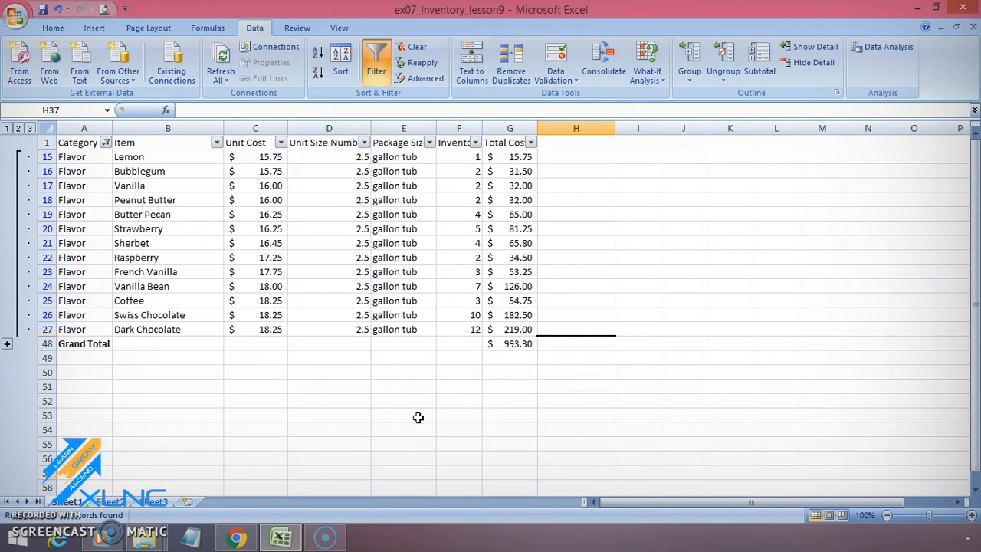
Step: Filter the Item column with a text filter for names that contain "vani"
left_click(217, 143)
mouse_move(191, 239)
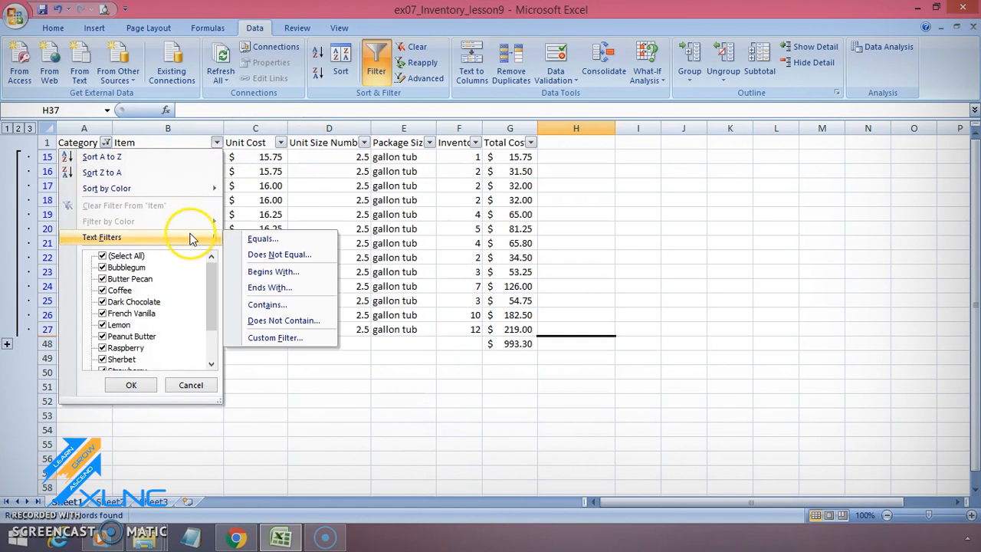
left_click(270, 306)
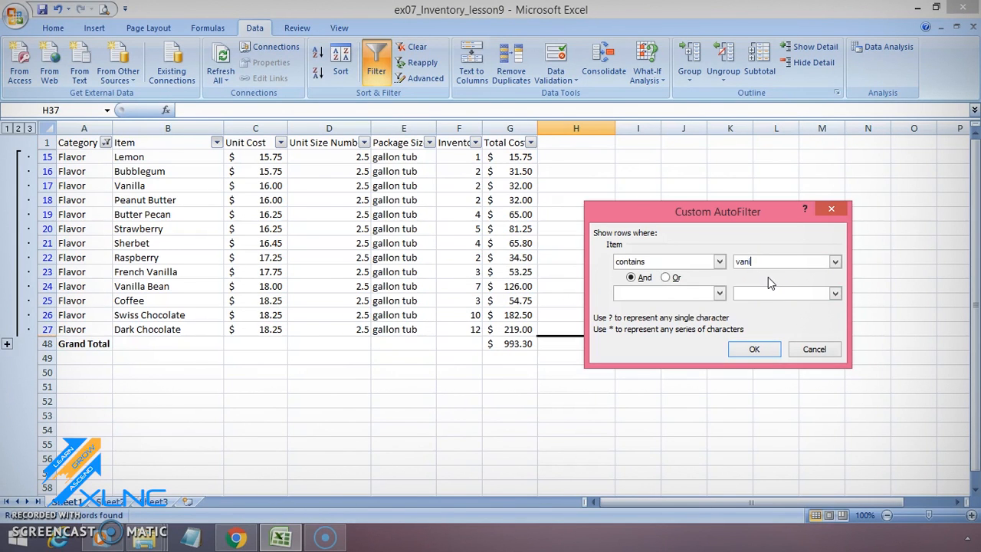
left_click(759, 350)
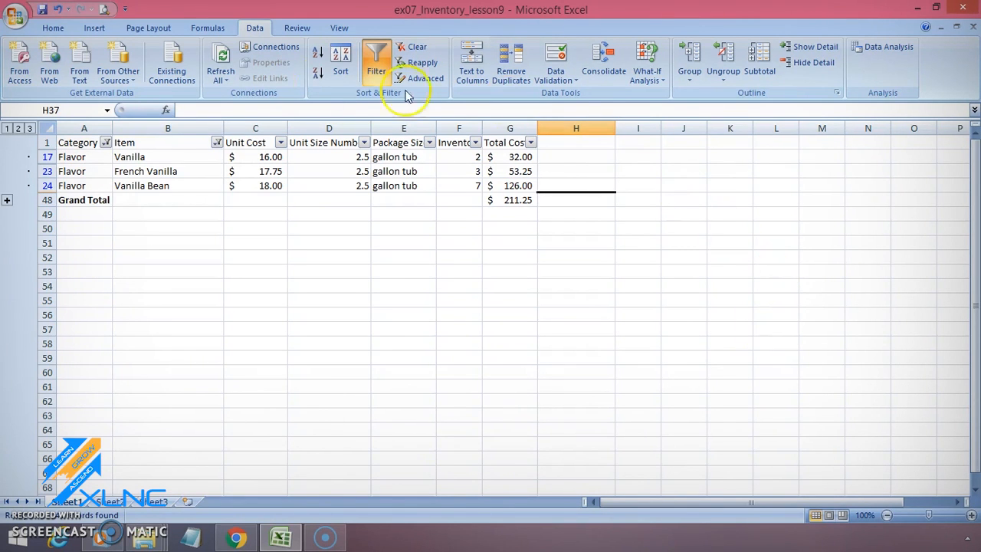
Step: Clear the text filter from the Item column
left_click(210, 143)
left_click(217, 143)
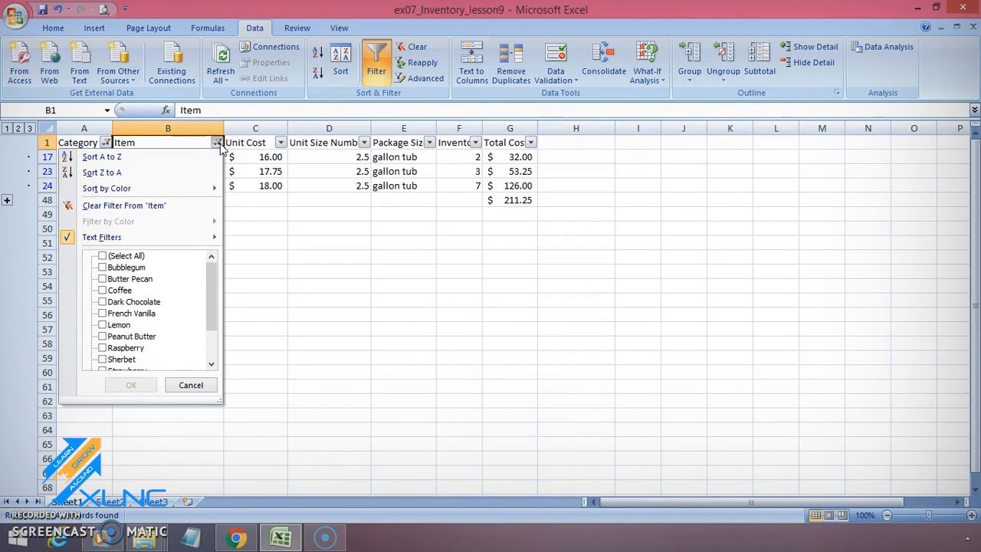
left_click(193, 206)
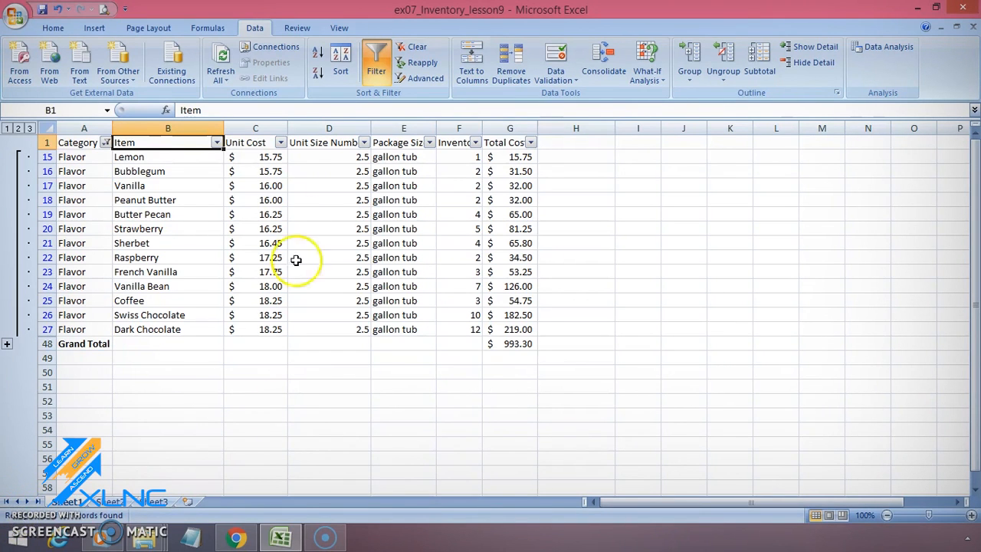
Step: View the number filter options for Unit Cost without applying one, and turn off filtering for the whole table
left_click(281, 142)
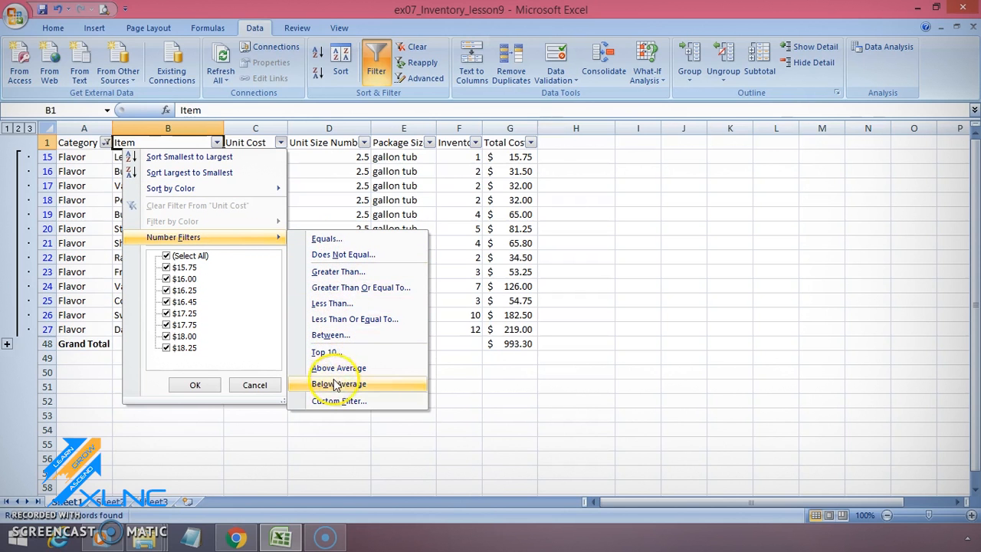
left_click(471, 380)
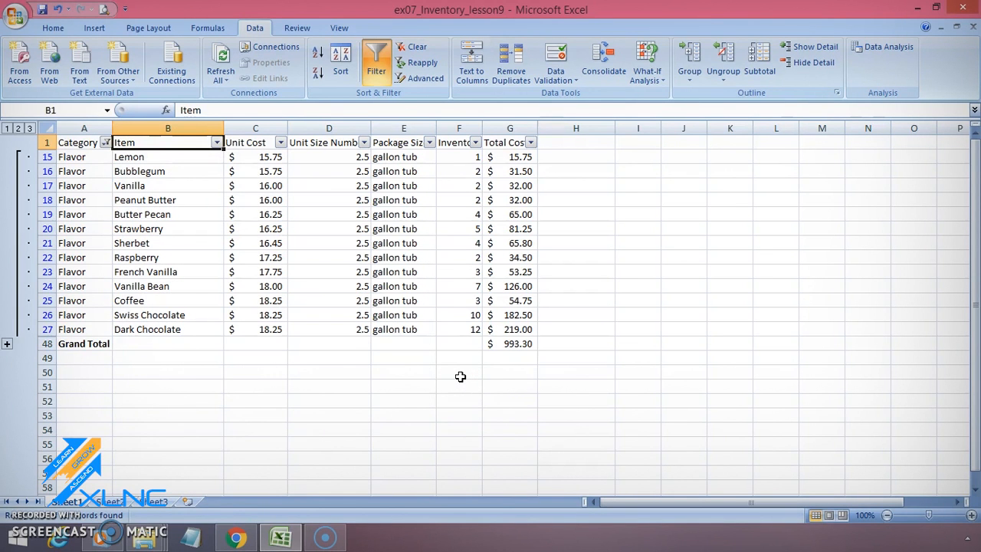
left_click(375, 73)
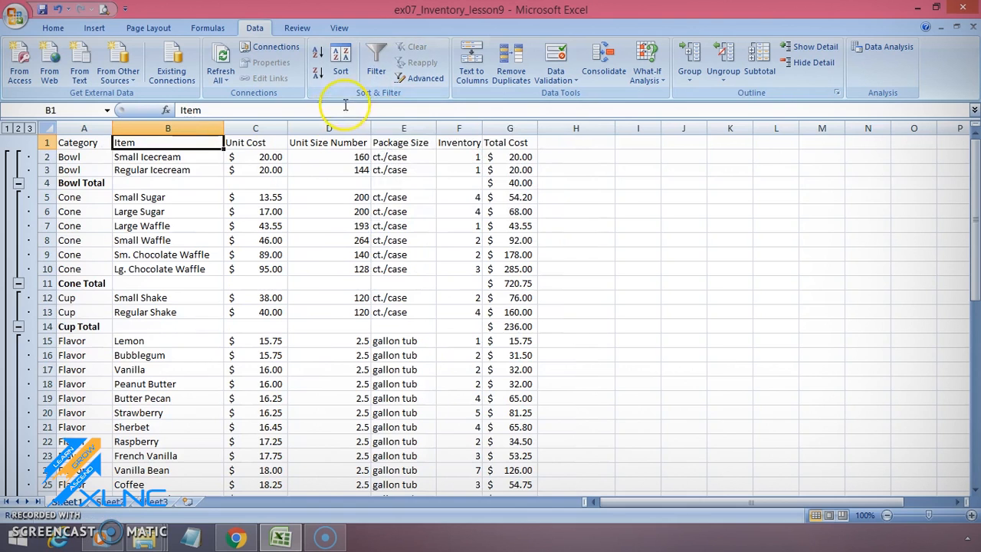